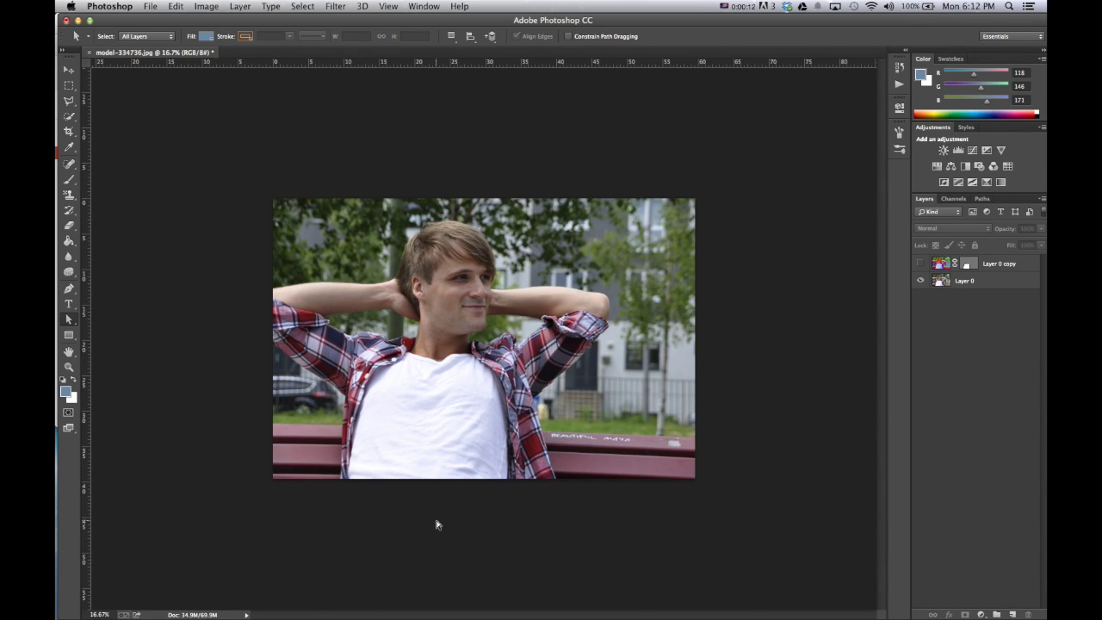
Make Layer 0 copy visible to show the lavender-blue shirt, and expand the History panel.
click(921, 266)
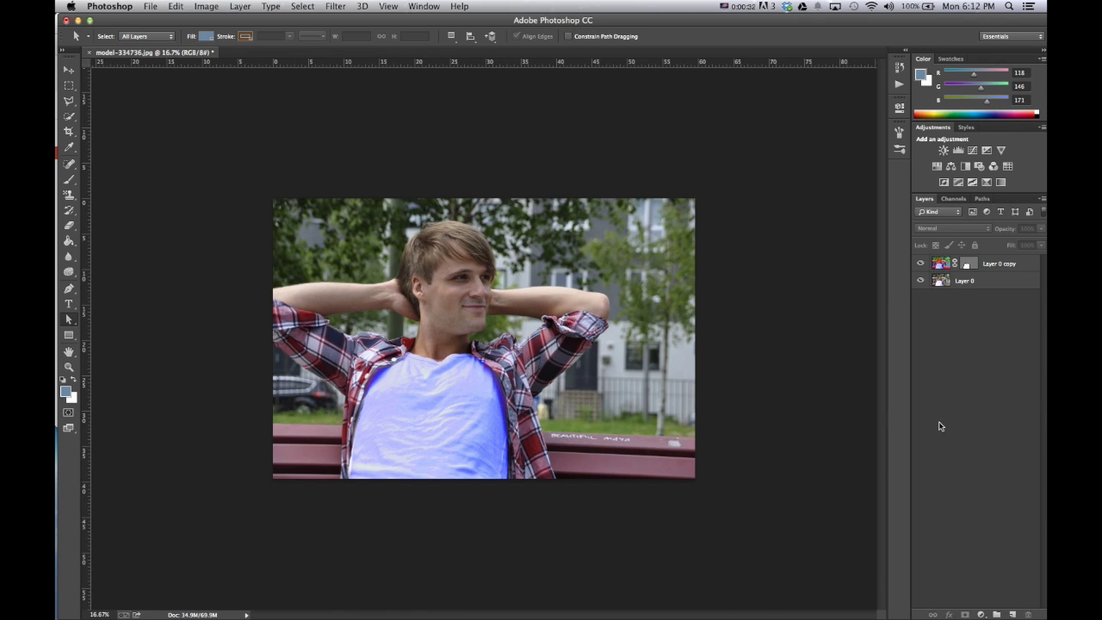
click(899, 67)
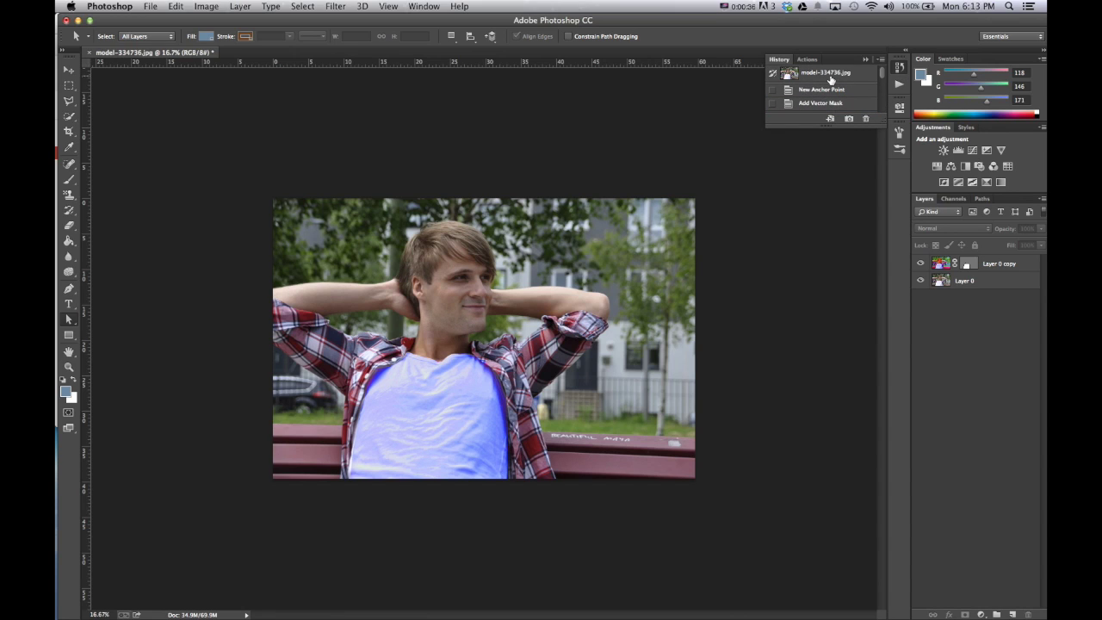
Revert to the original photo snapshot and convert the Background into Layer 0.
click(830, 76)
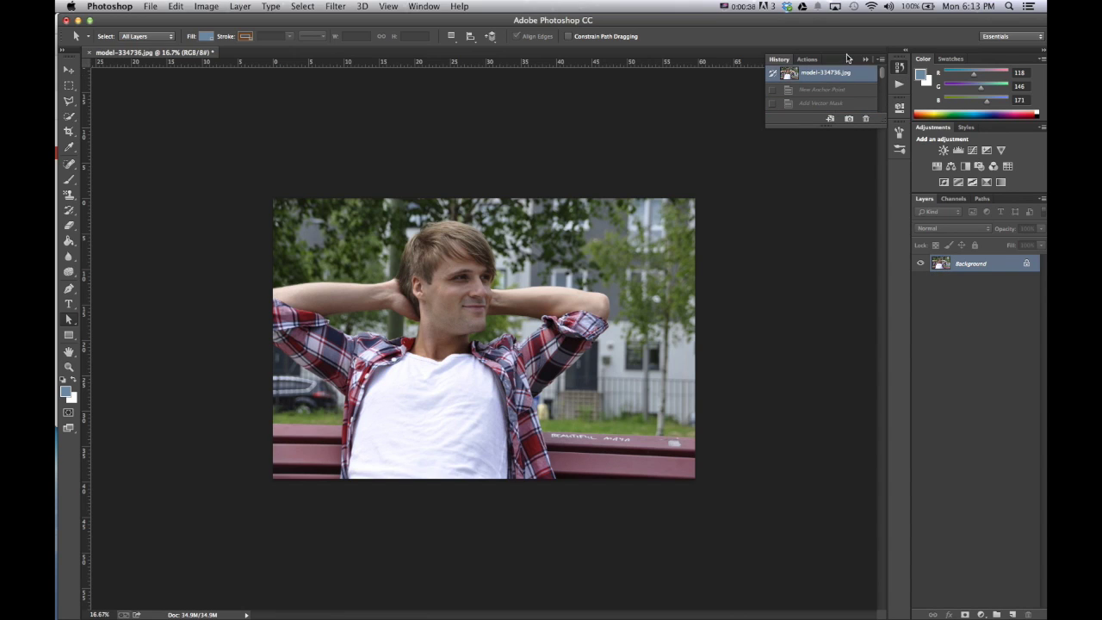
click(866, 59)
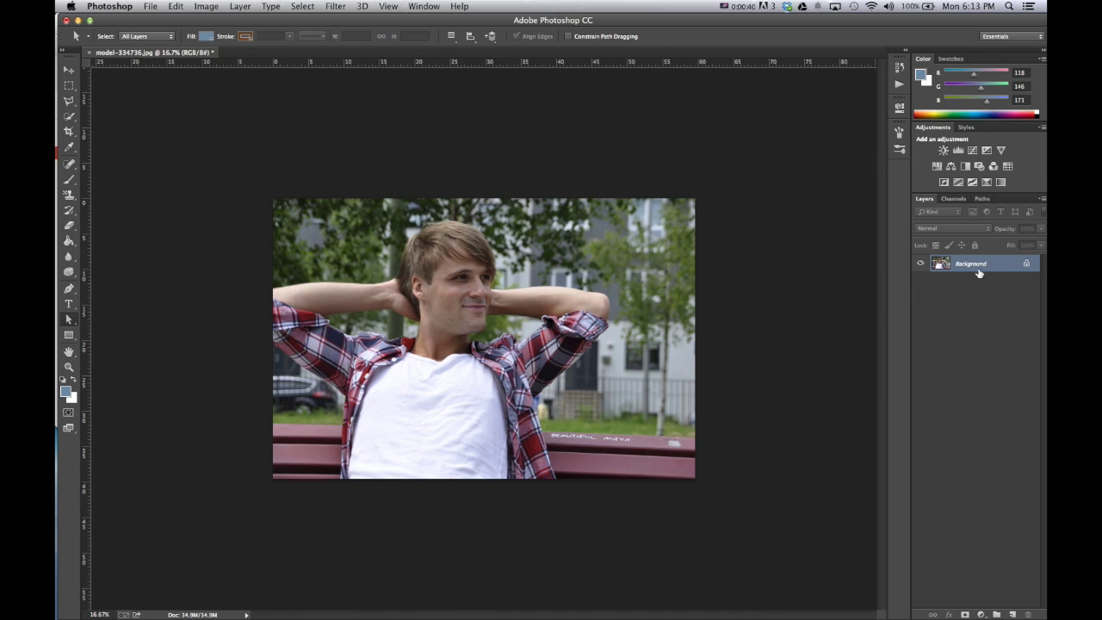
right_click(979, 268)
click(971, 270)
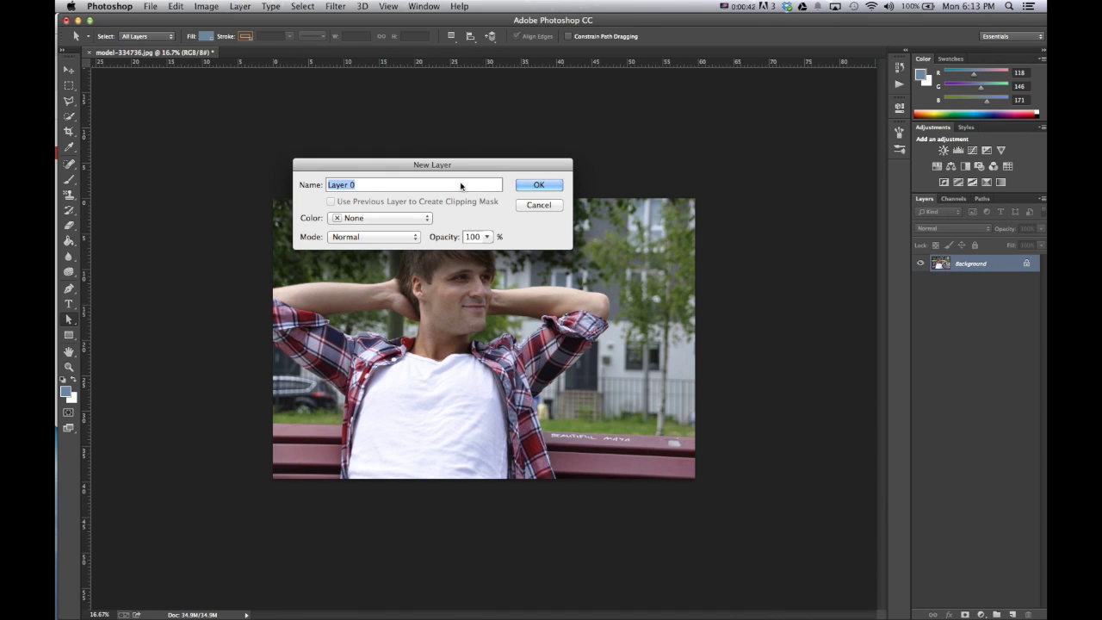
click(540, 184)
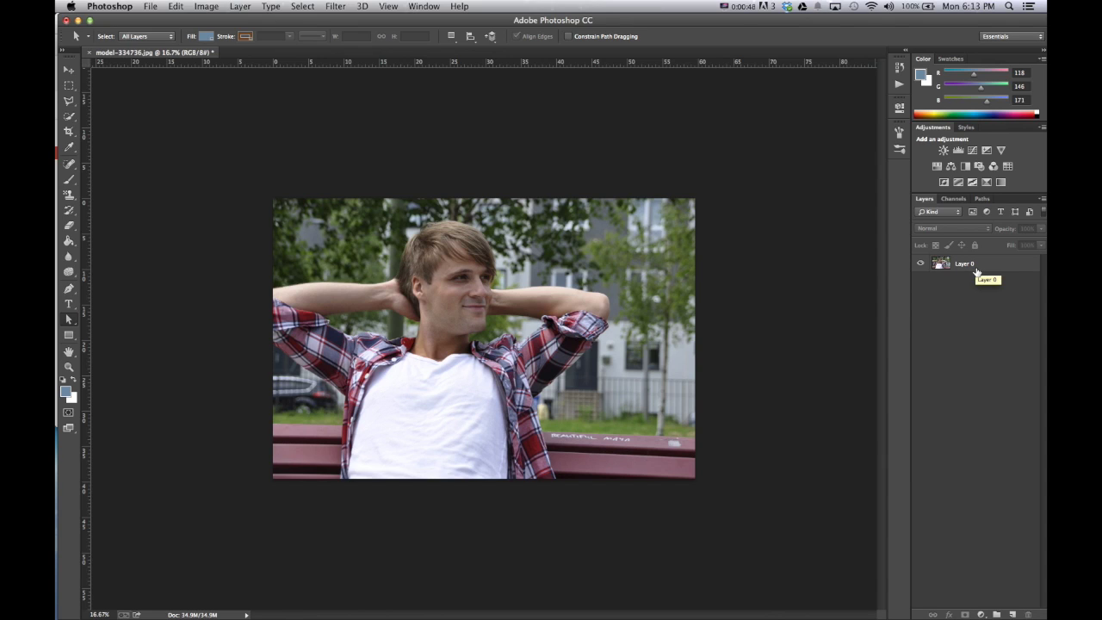
Duplicate Layer 0 as Layer 0 copy.
right_click(976, 272)
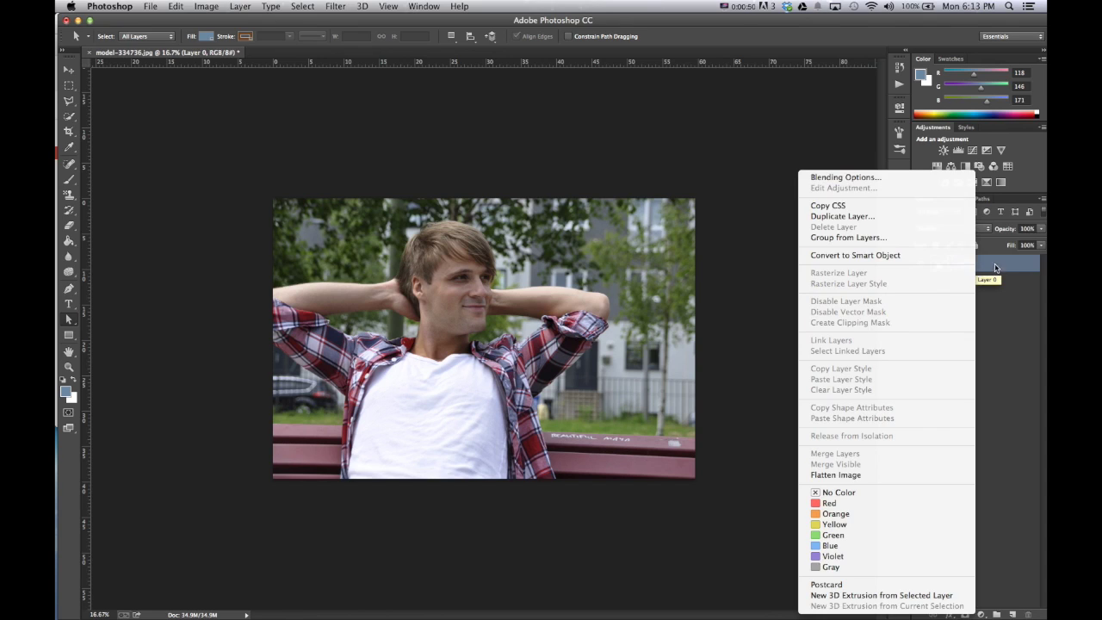
click(866, 221)
click(552, 176)
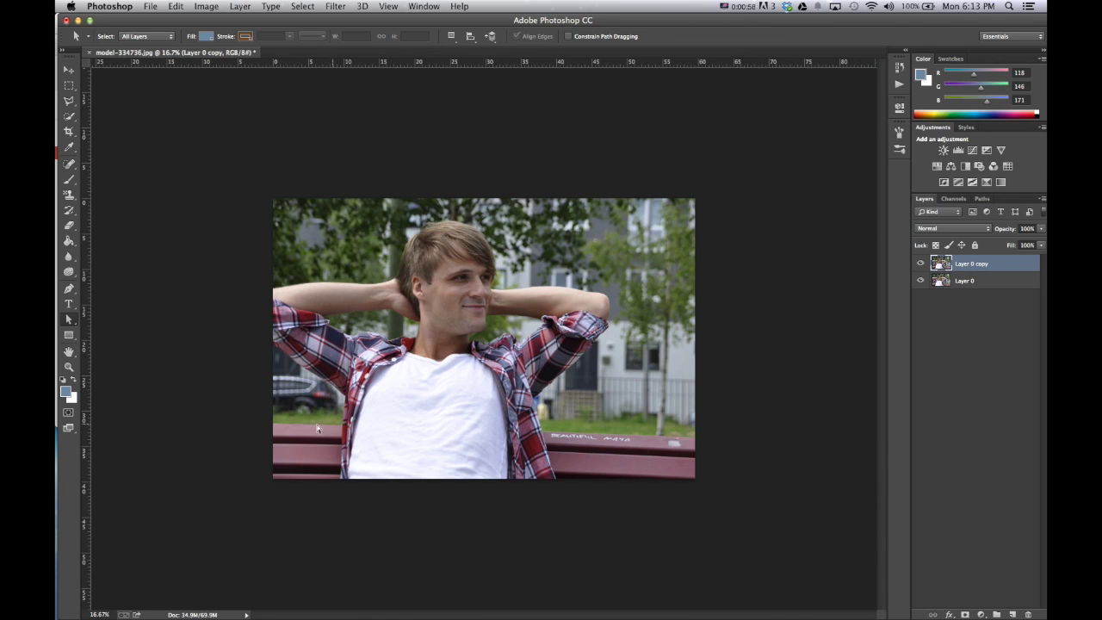
With the Pen tool, place anchors from the shirt's bottom-left corner up its left edge.
click(70, 291)
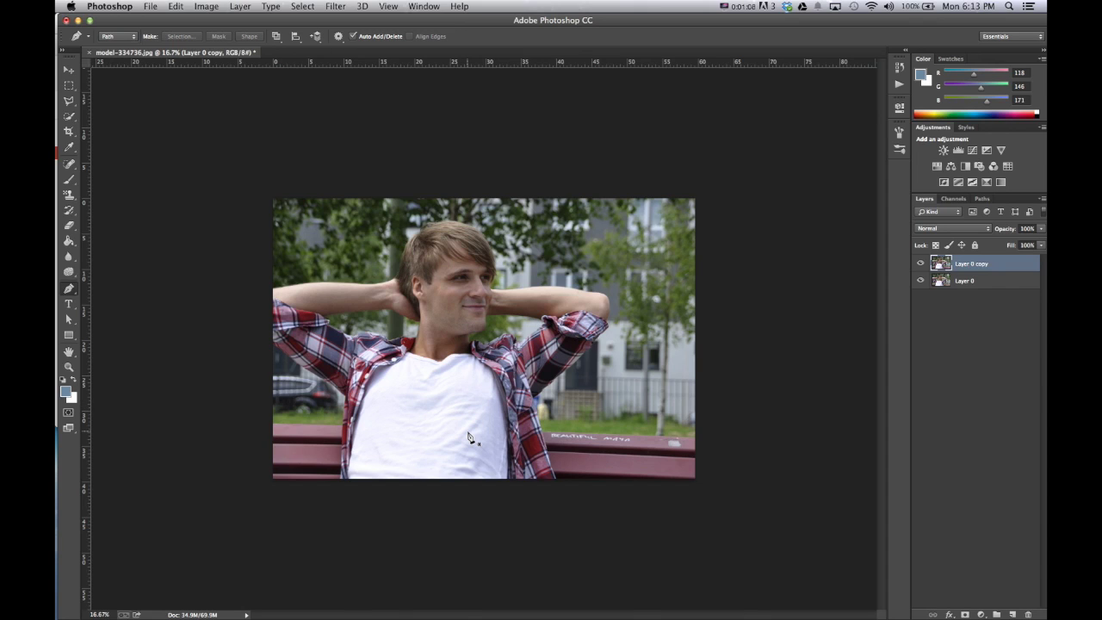
click(353, 484)
click(353, 483)
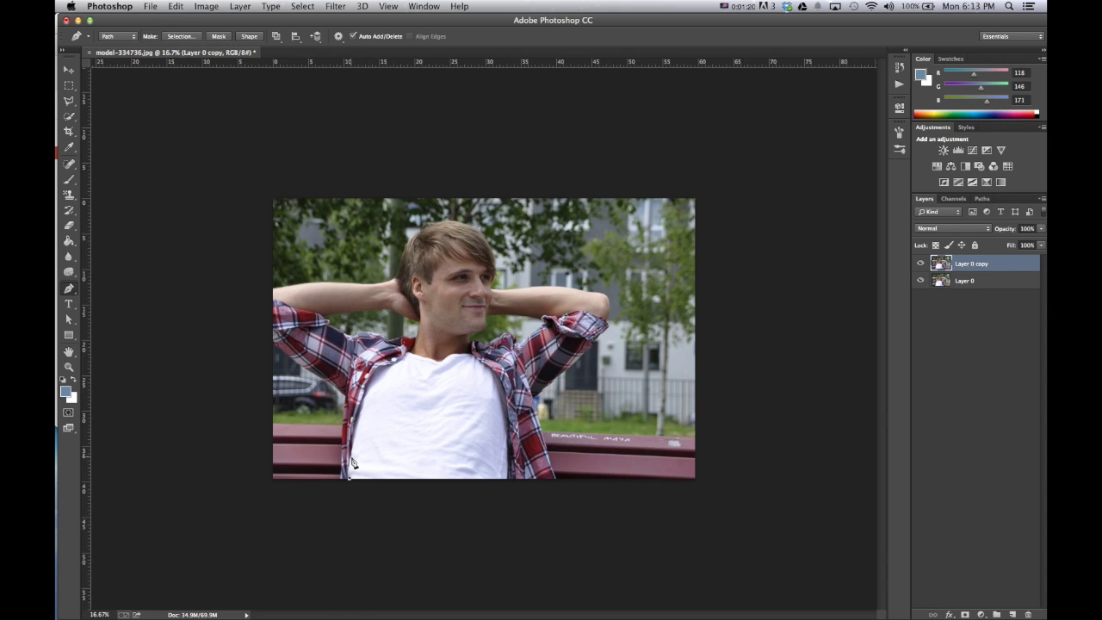
click(352, 462)
click(371, 390)
Continue the path along the collar to its right side.
click(387, 374)
click(429, 361)
click(450, 360)
click(474, 356)
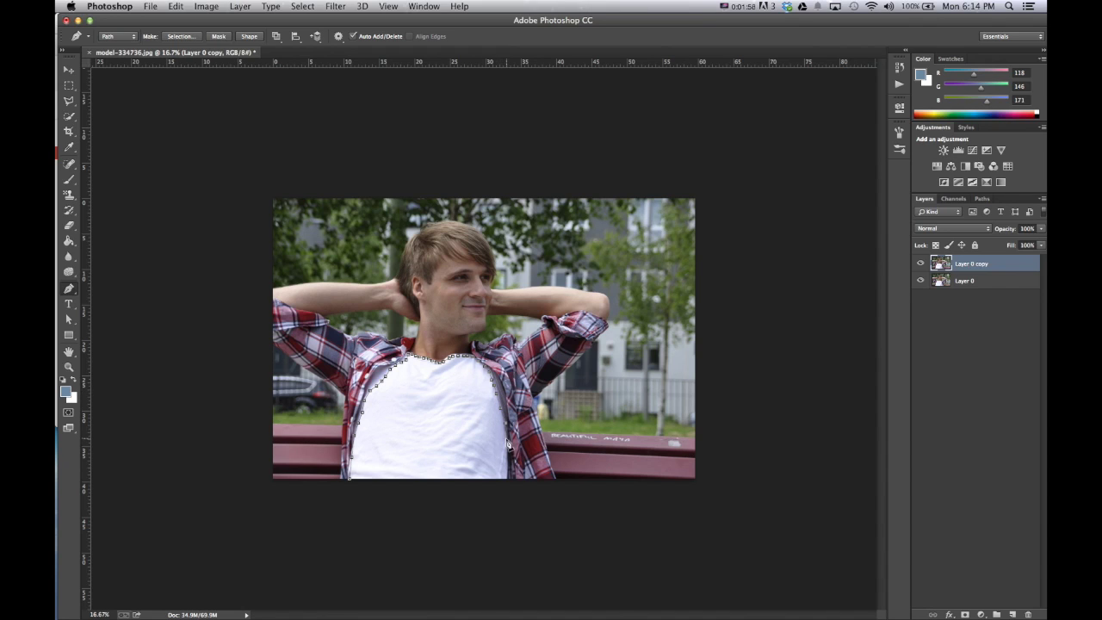
Close the shirt outline along its bottom edge, redoing one bad segment, and make it a vector mask.
click(507, 478)
click(349, 480)
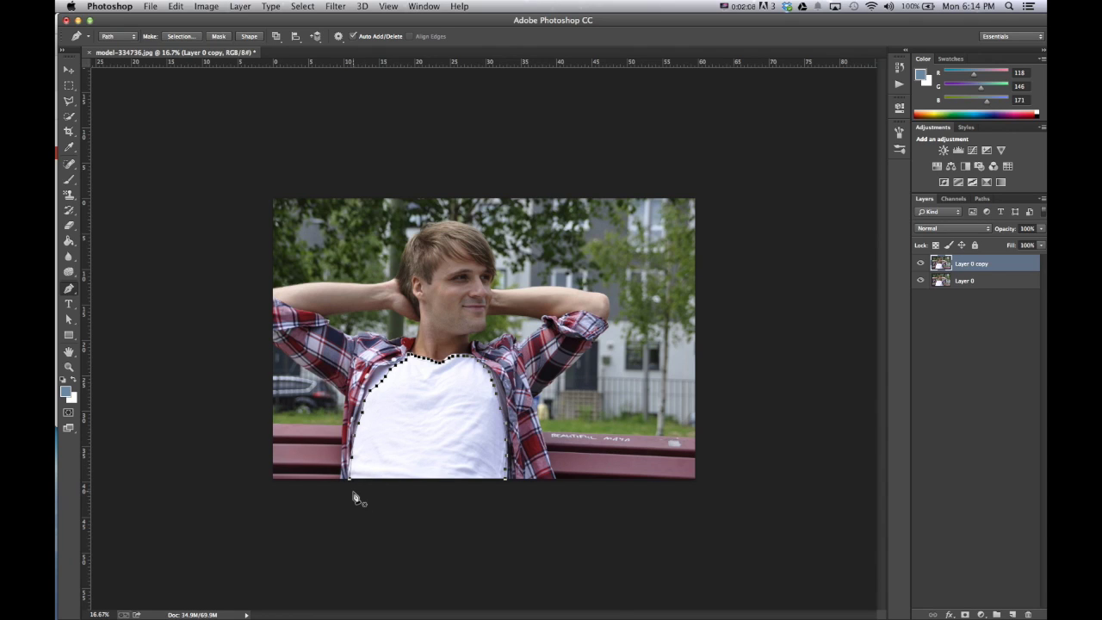
key(super+z)
click(437, 480)
click(351, 483)
click(218, 37)
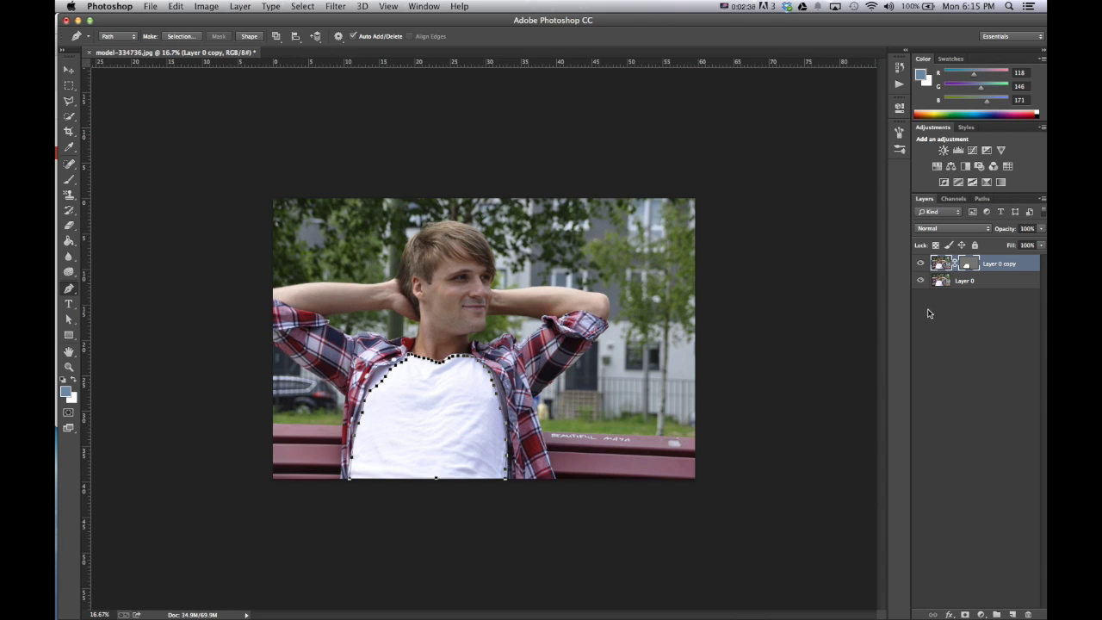
click(922, 264)
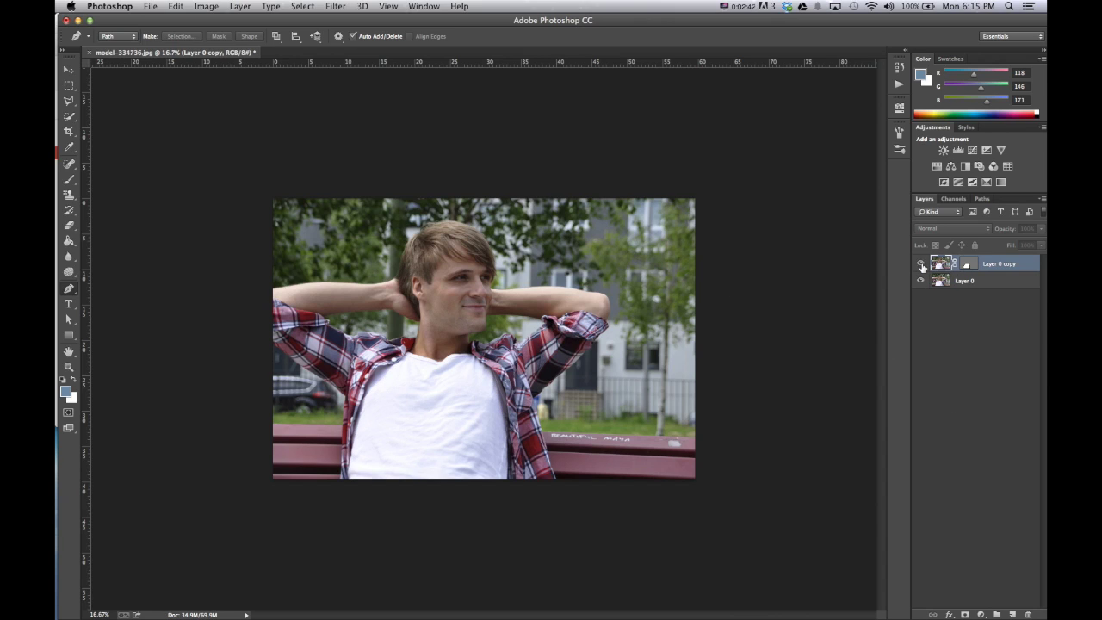
click(922, 265)
click(921, 281)
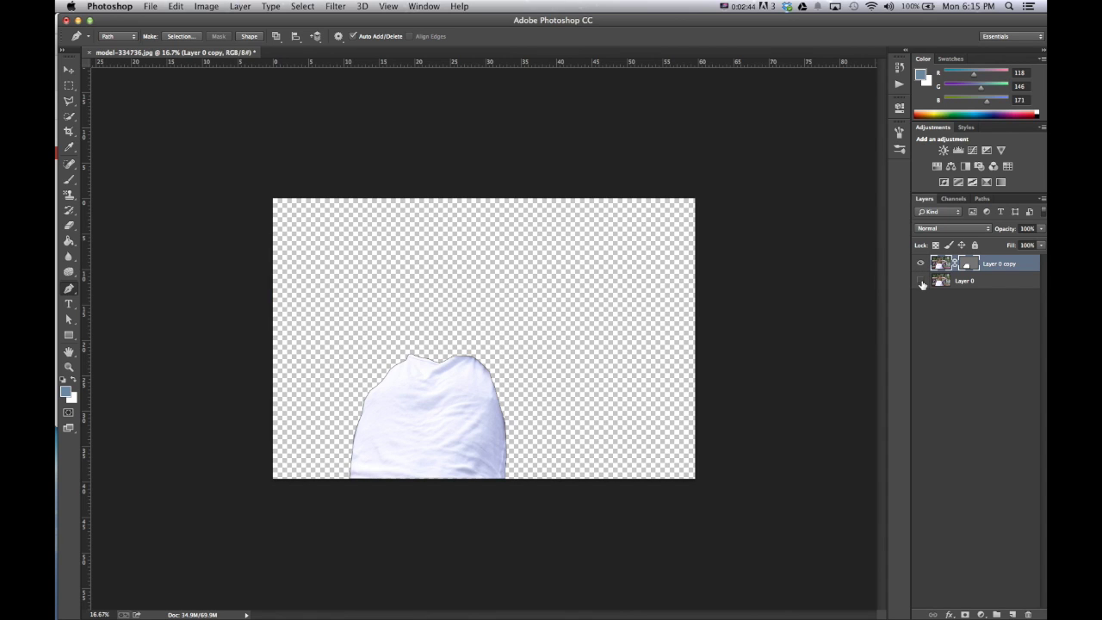
click(921, 282)
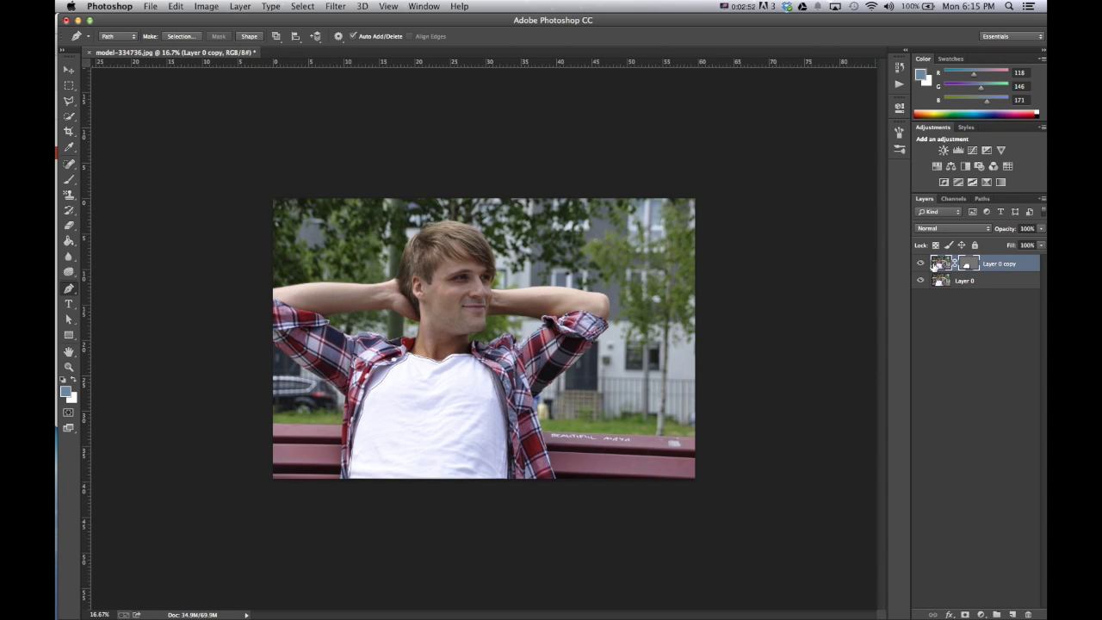
Apply Hue/Saturation with Hue +22, Saturation +81 and Lightness -15 to Layer 0 copy.
click(215, 8)
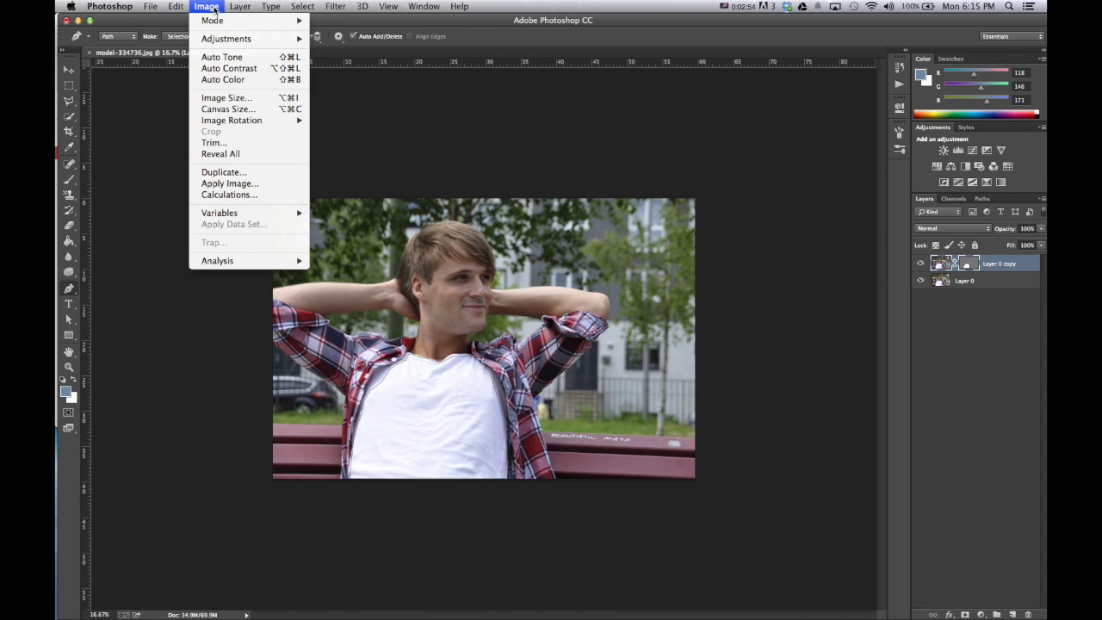
mouse_move(214, 39)
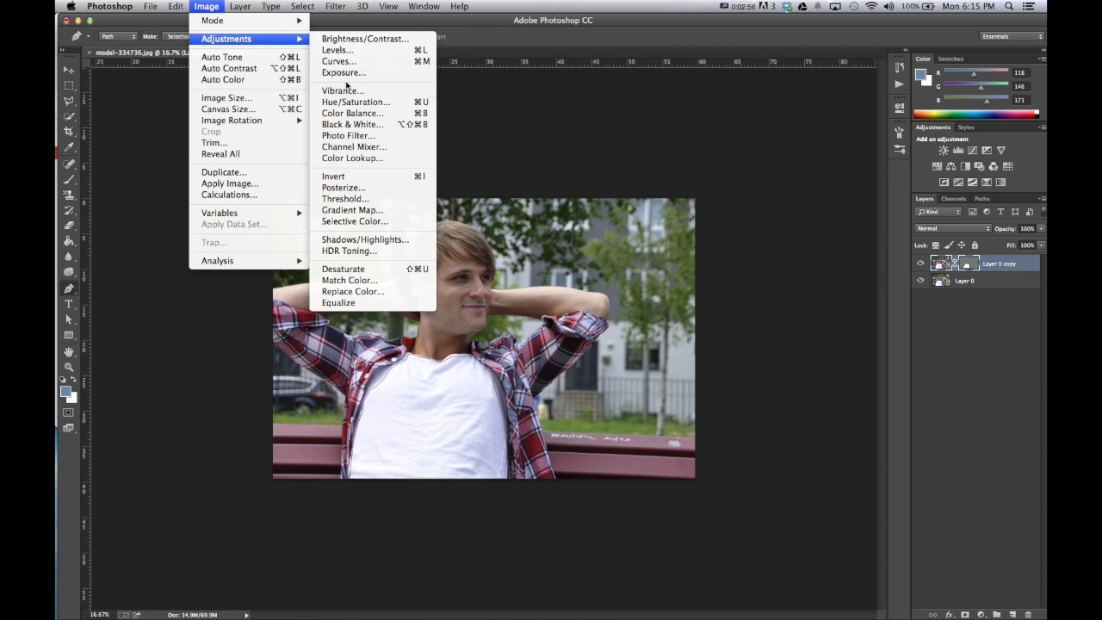
click(345, 101)
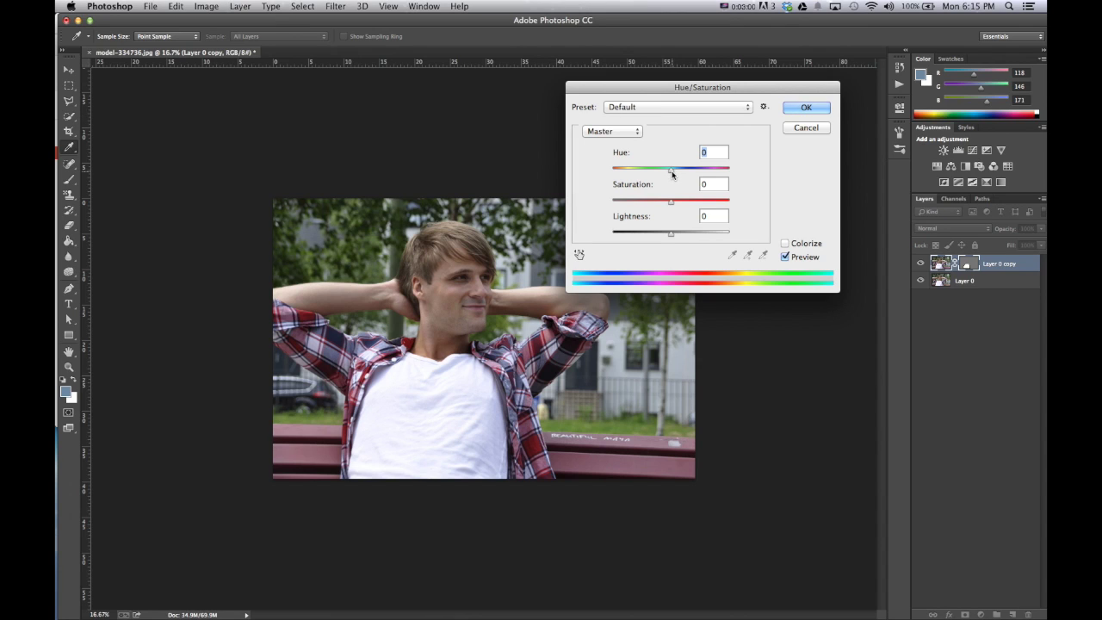
drag(672, 171, 663, 239)
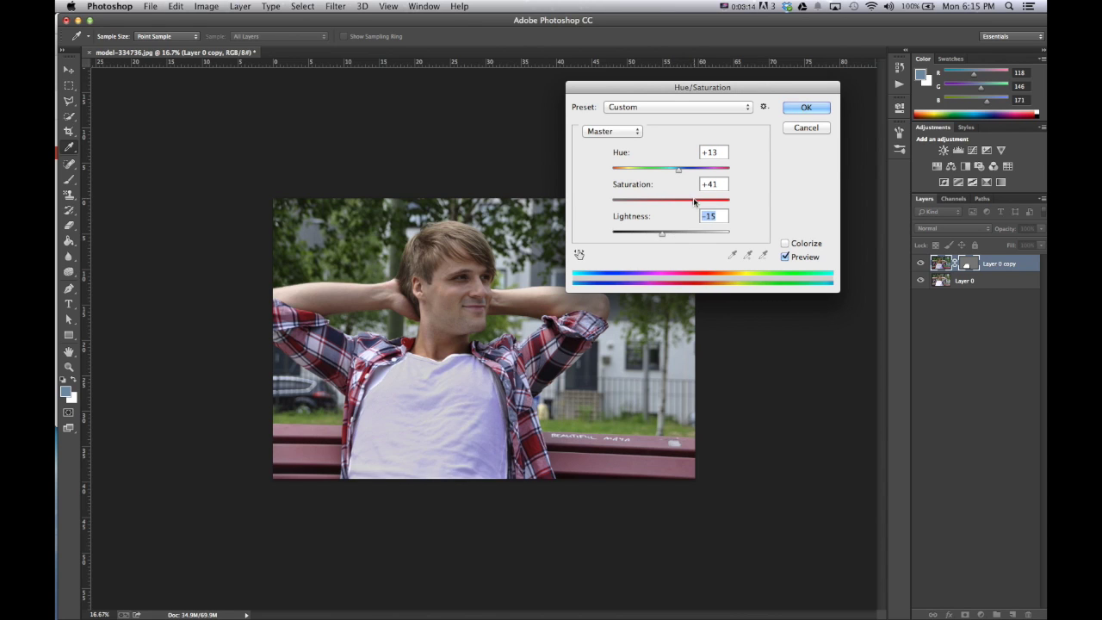
drag(697, 204, 703, 207)
drag(680, 170, 694, 203)
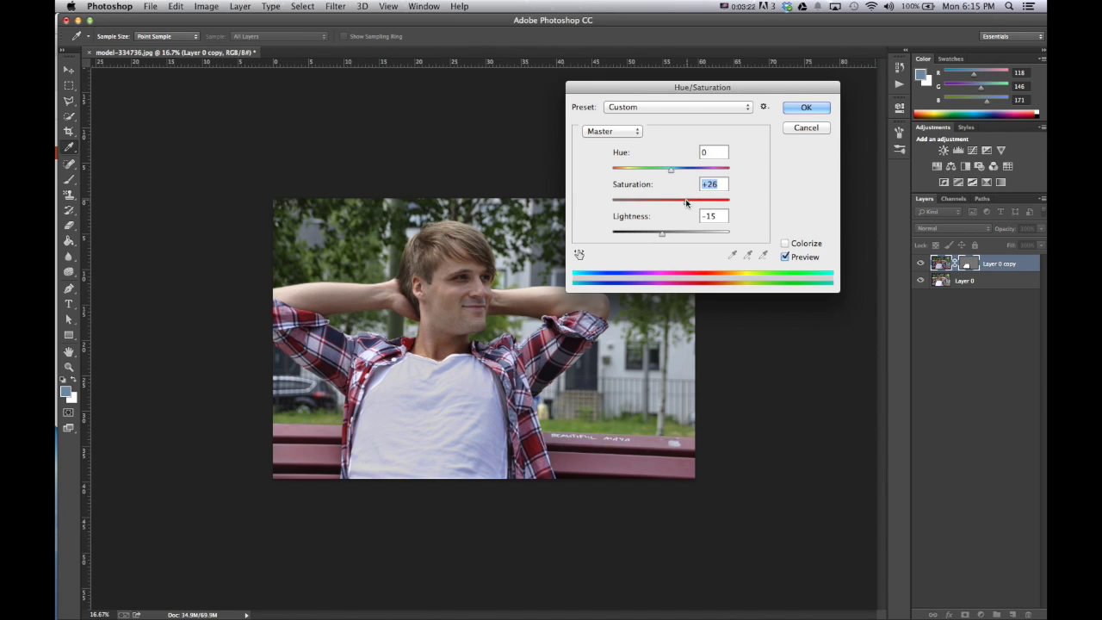
drag(686, 203, 719, 207)
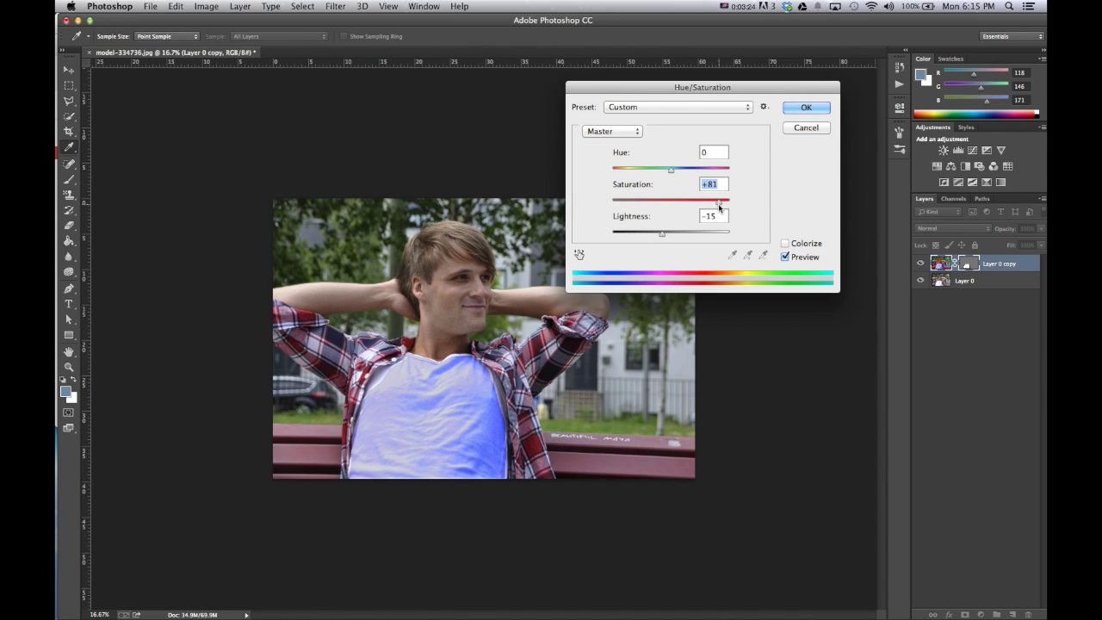
mouse_move(672, 176)
mouse_down()
mouse_move(706, 179)
mouse_move(684, 178)
mouse_up()
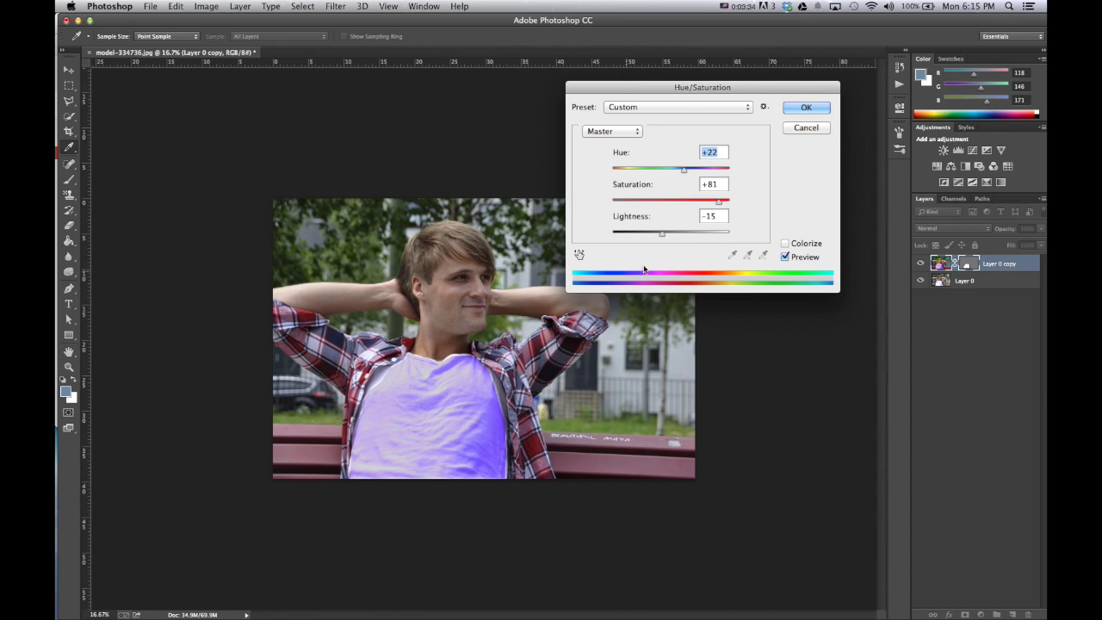
click(808, 108)
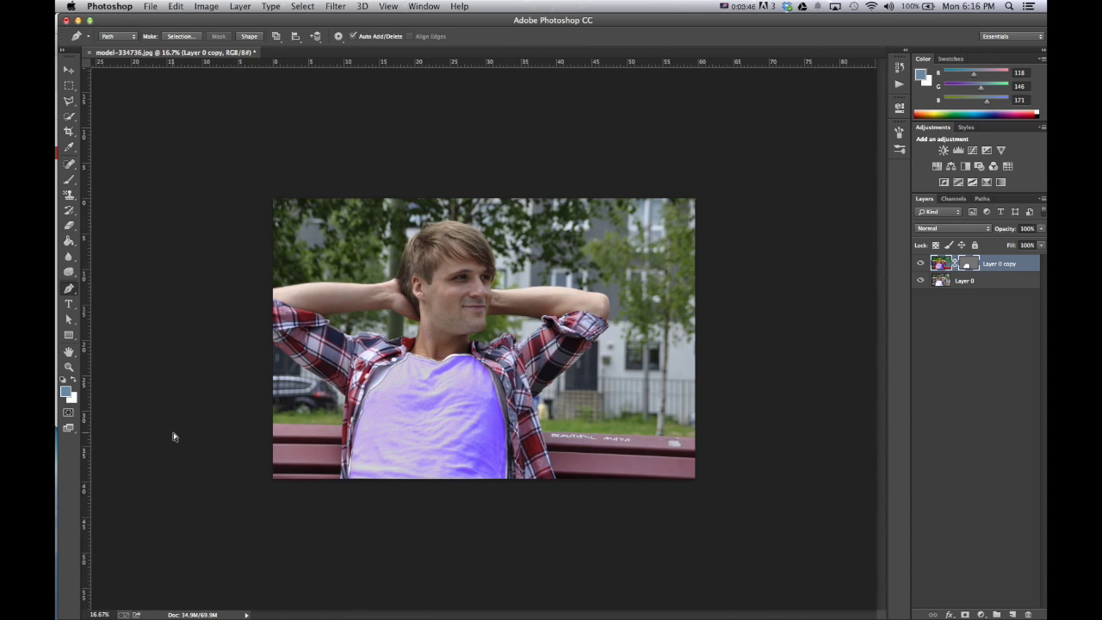
key(super+equal)
key(super+equal)
key(super+equal)
key(super+equal)
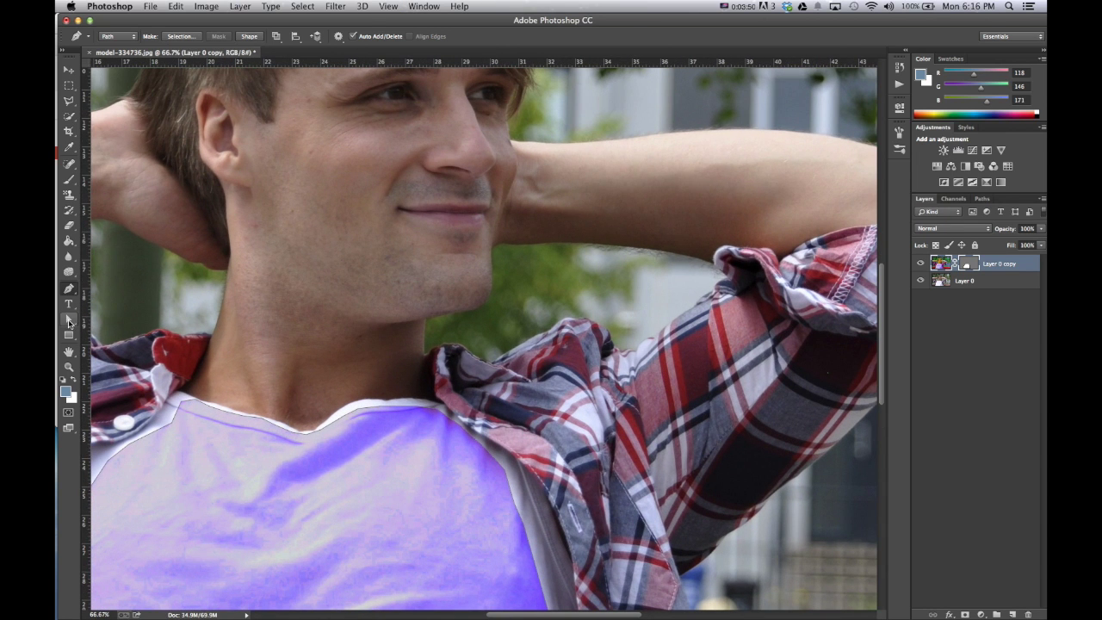
Use Direct Selection to drag the vector mask's collar anchors over the white neckline gap.
click(69, 322)
click(69, 322)
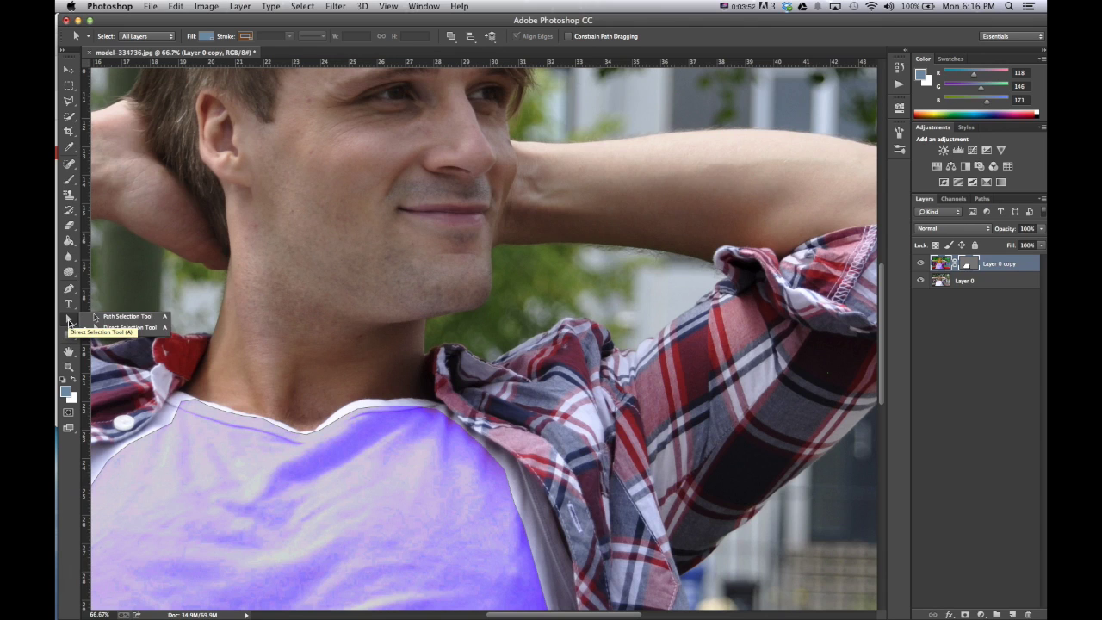
click(115, 331)
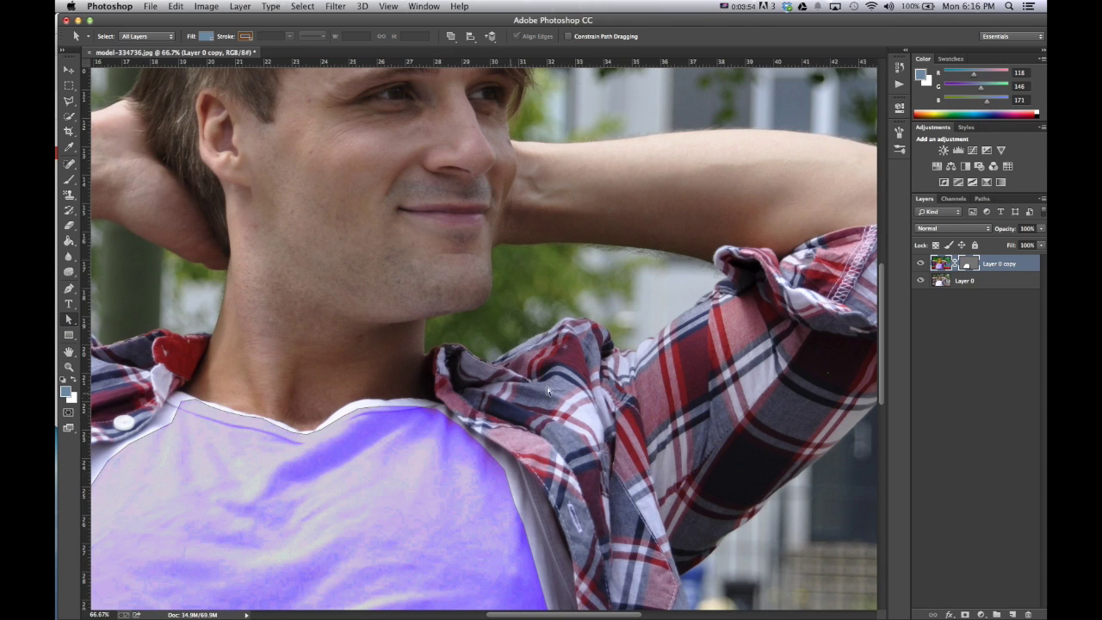
click(968, 265)
click(966, 268)
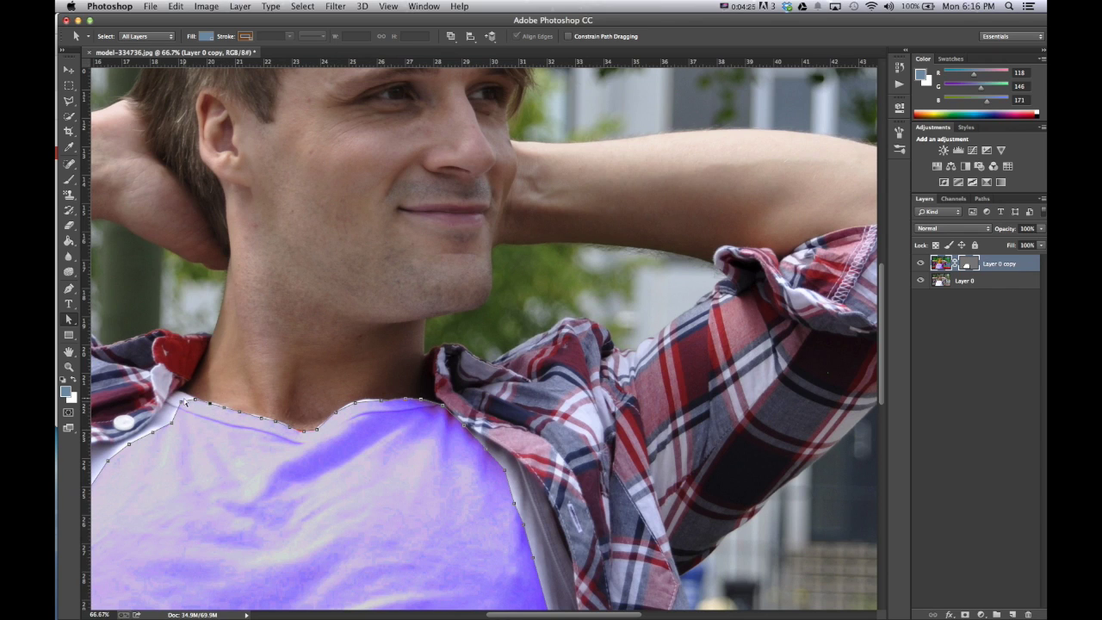
drag(184, 401, 178, 405)
drag(151, 424, 152, 431)
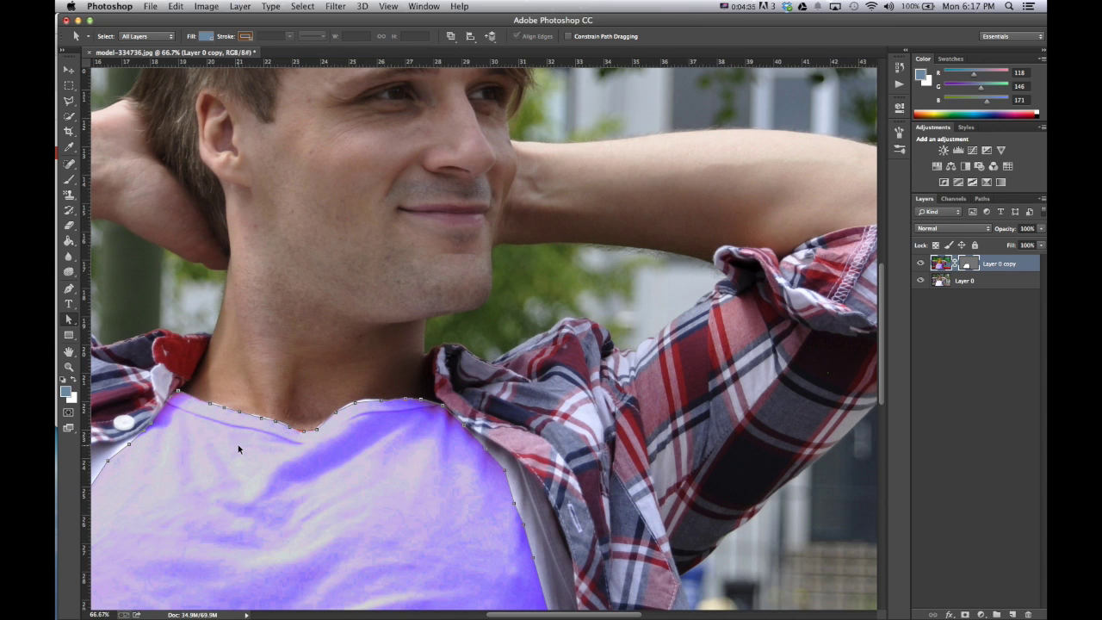
key(super+minus)
key(super+minus)
key(super+minus)
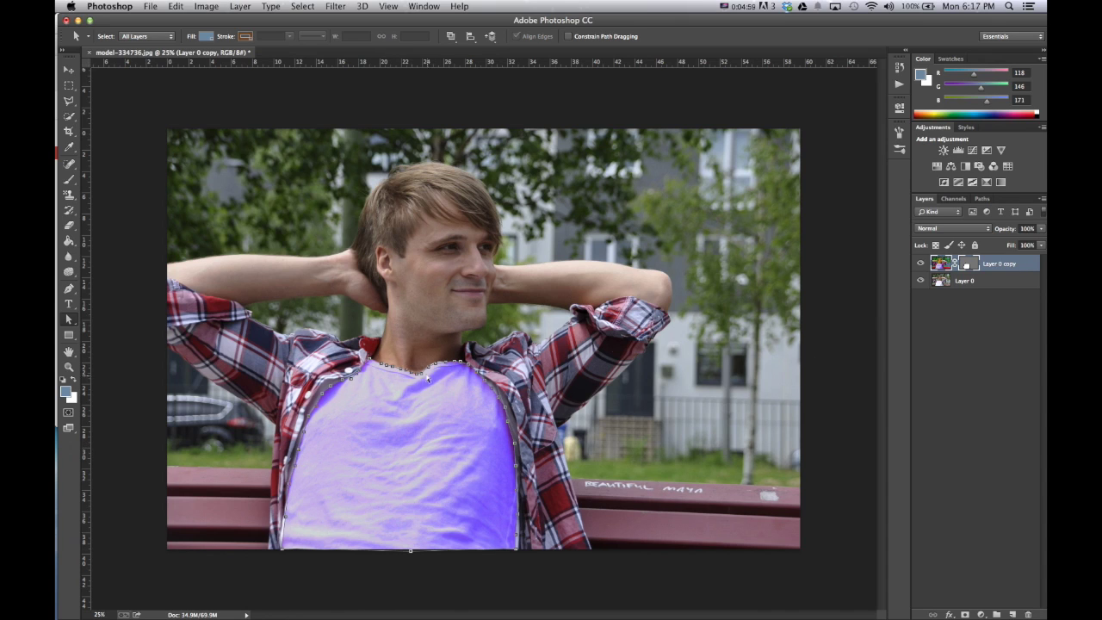
click(652, 475)
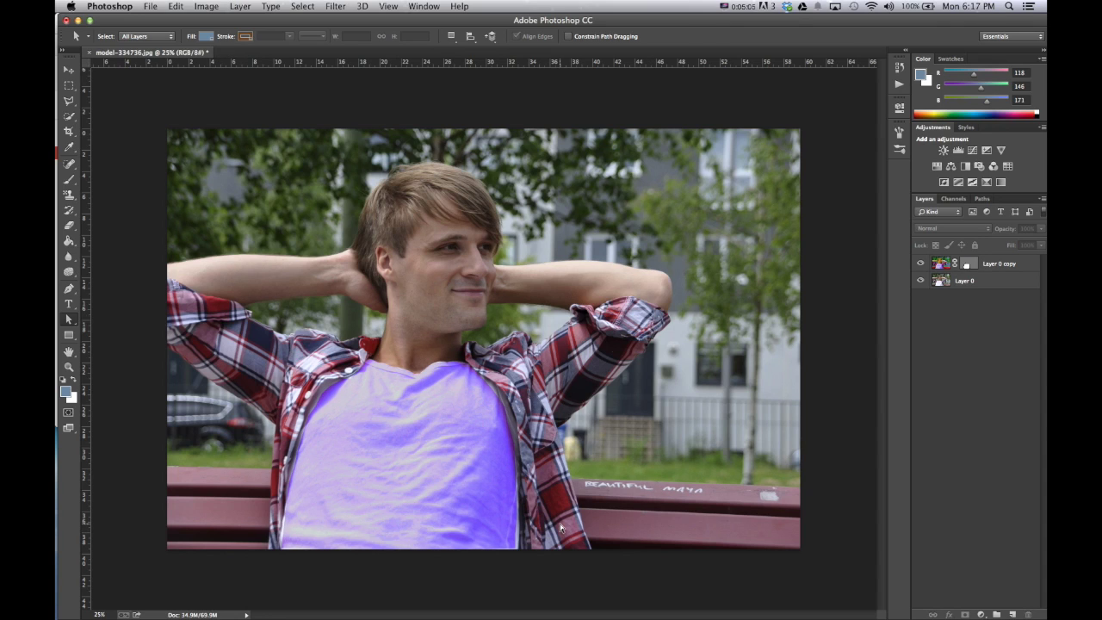
click(202, 6)
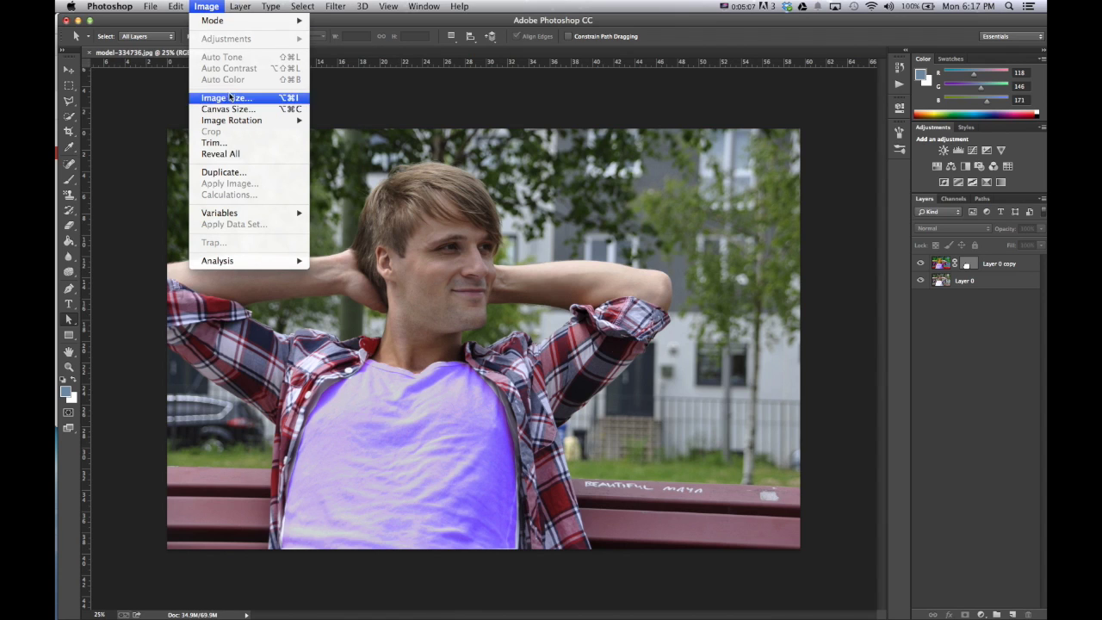
click(939, 263)
click(207, 6)
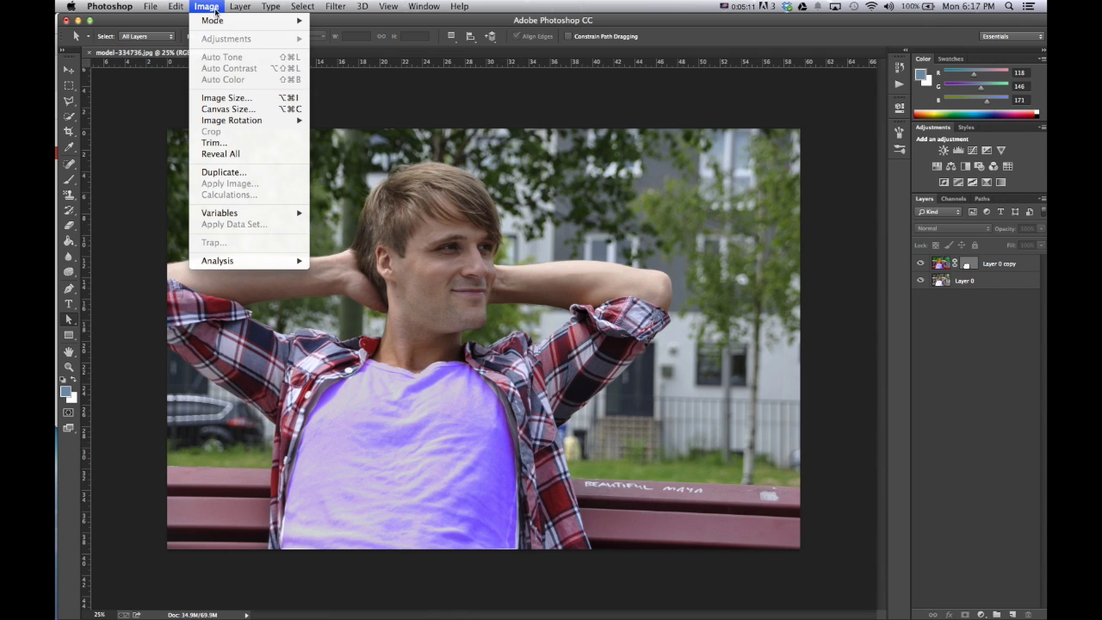
mouse_move(215, 21)
click(927, 265)
click(921, 263)
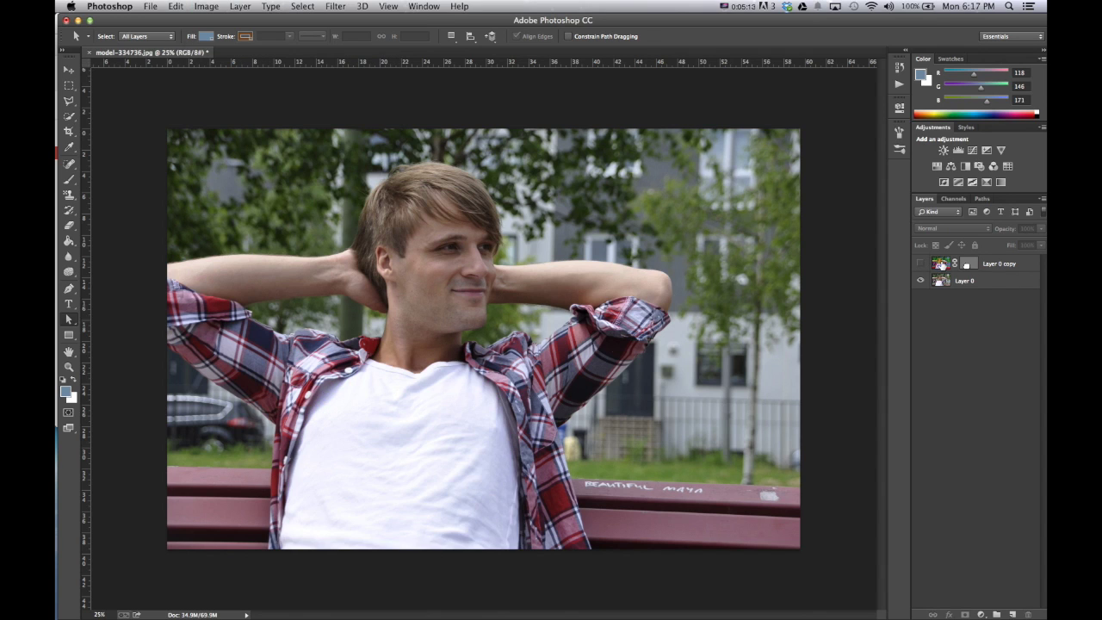
click(921, 264)
click(205, 6)
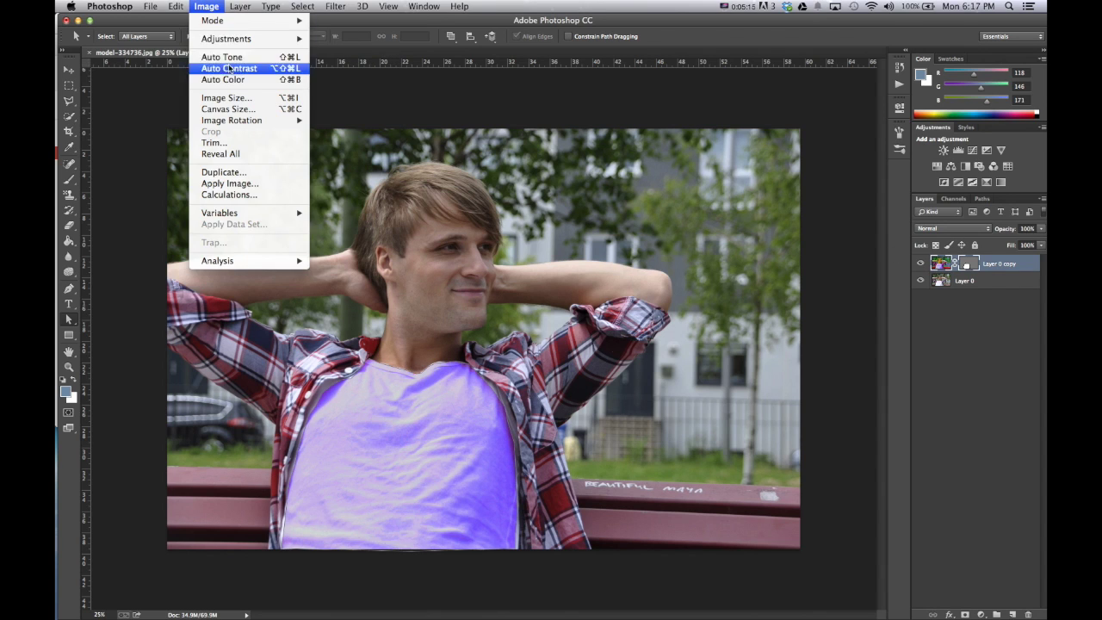
mouse_move(245, 39)
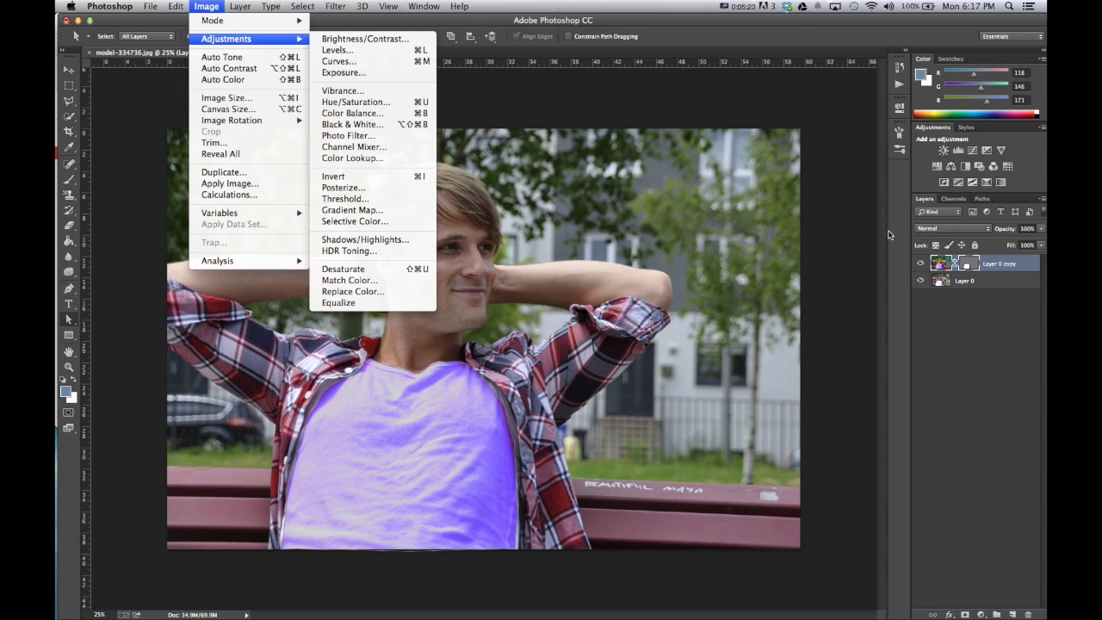
click(873, 294)
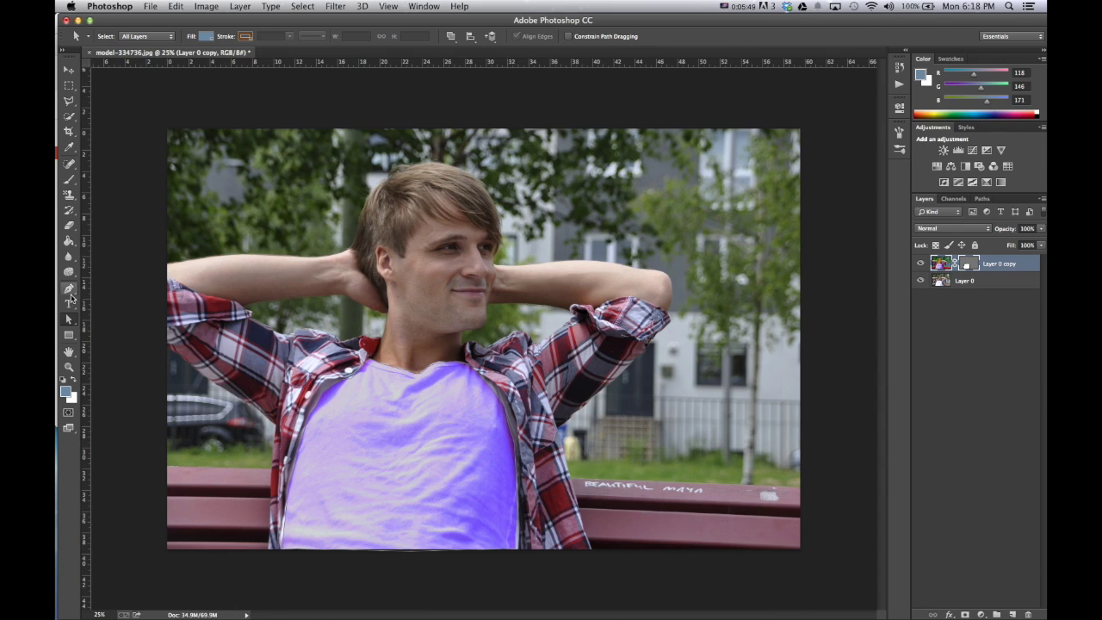
Draw a pink rectangle over the photo's upper-right corner as the Rectangle 1 layer.
click(69, 335)
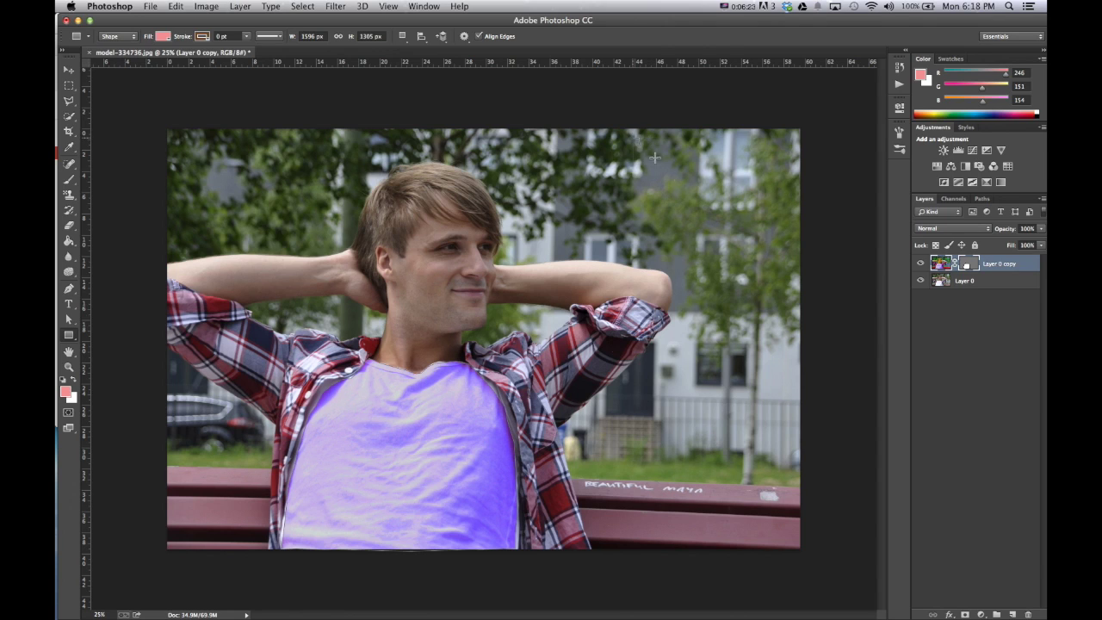
drag(634, 135, 792, 257)
click(881, 101)
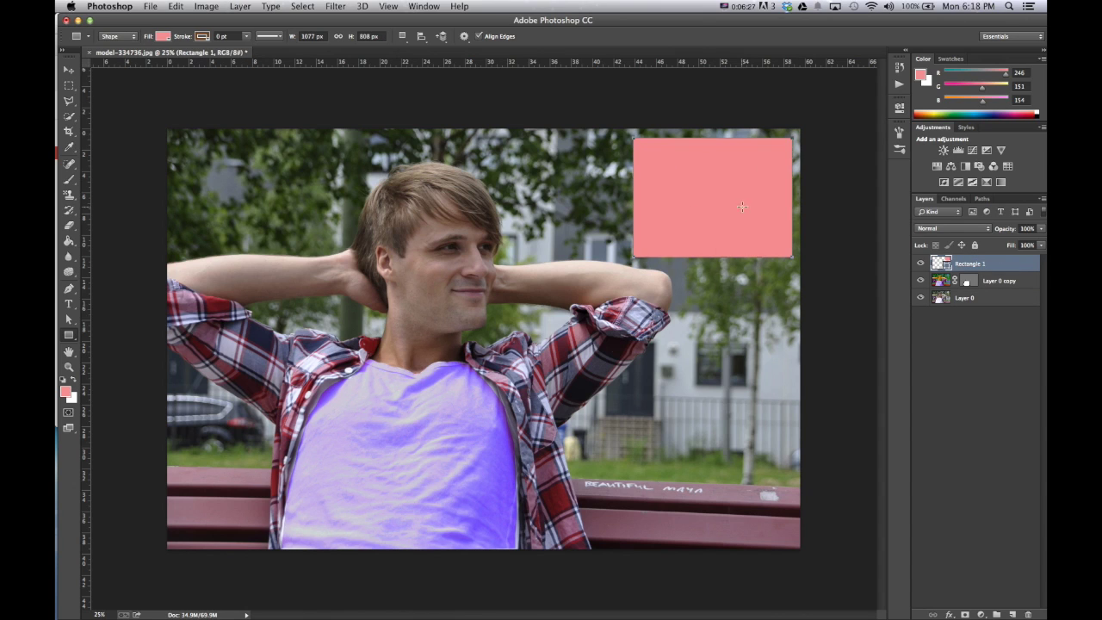